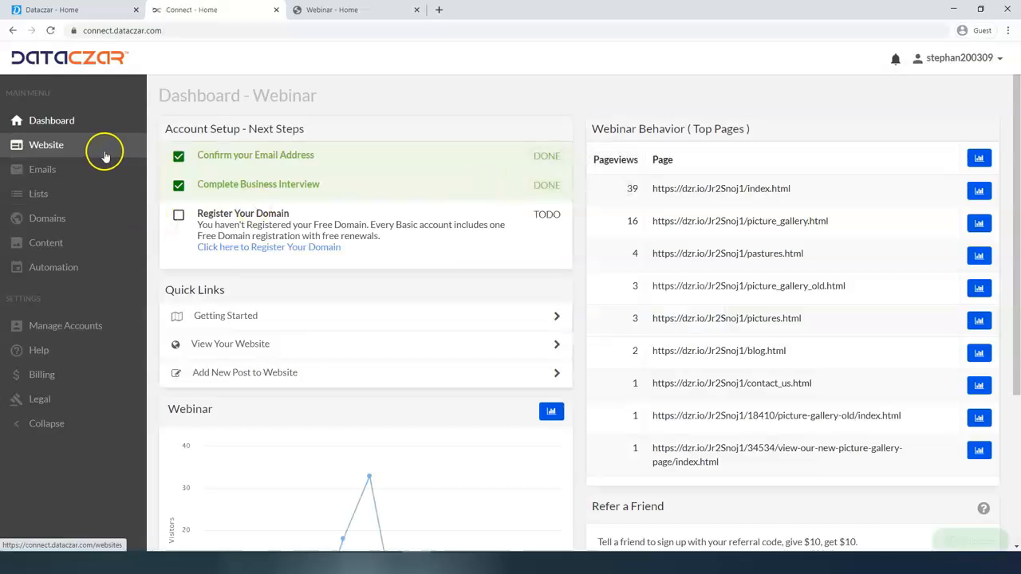
Close the extra 'Dataczar - Home' tab and view the account dashboard in full screen.
click(136, 10)
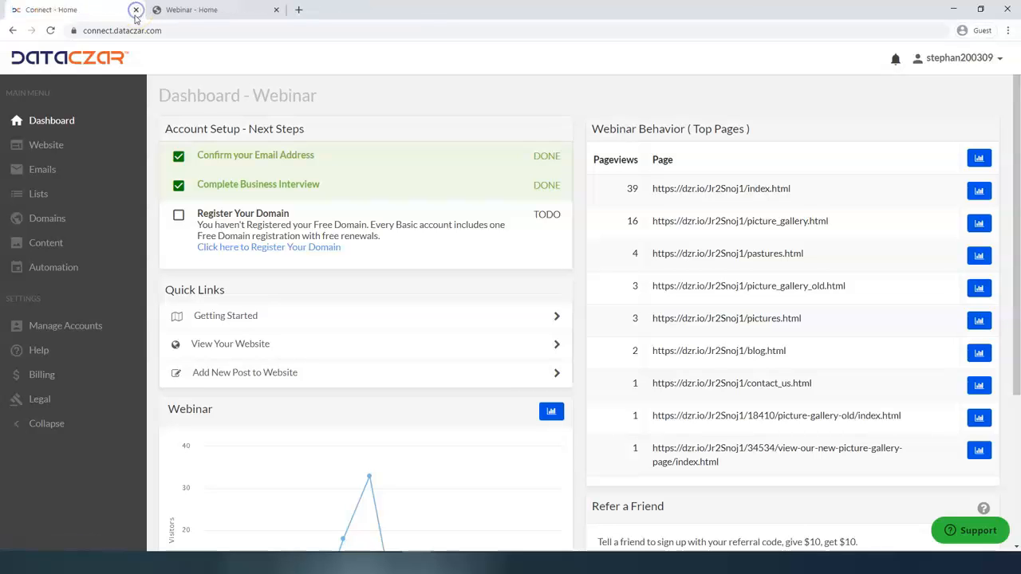
key(F11)
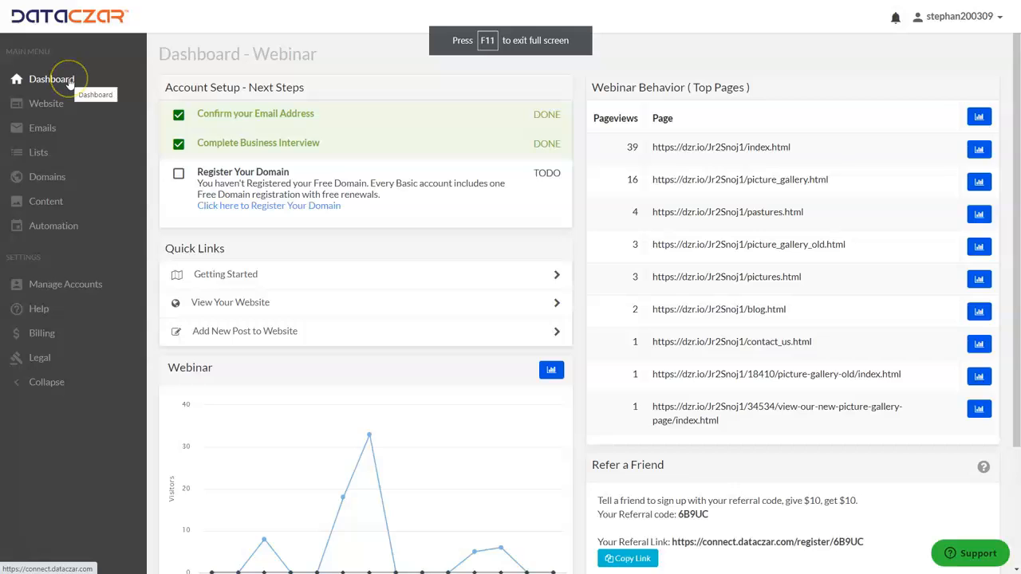
From the Website area, look through the live AAA Outdoor Scenes home page, then return to Website - Webinar.
click(56, 110)
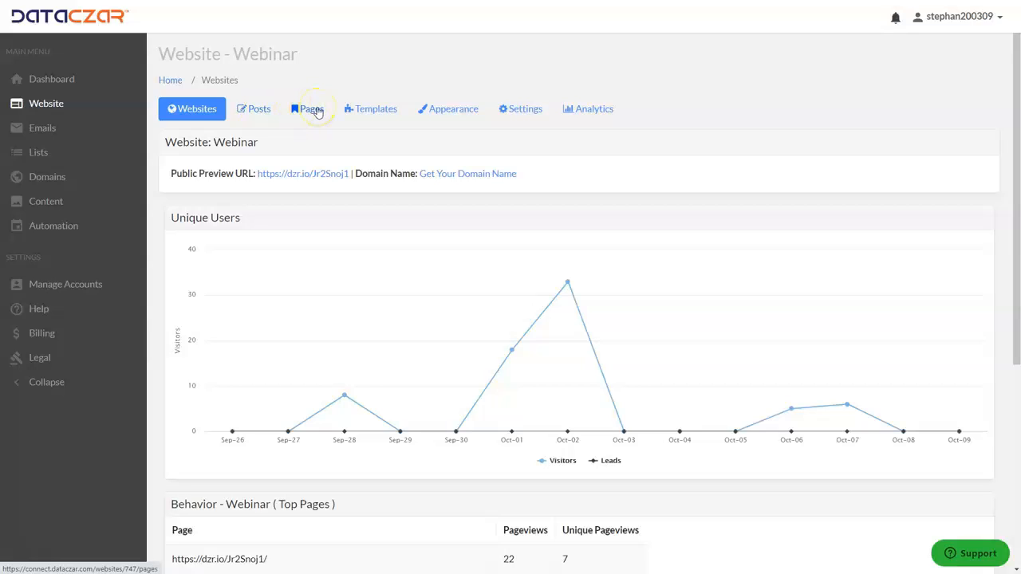
click(311, 110)
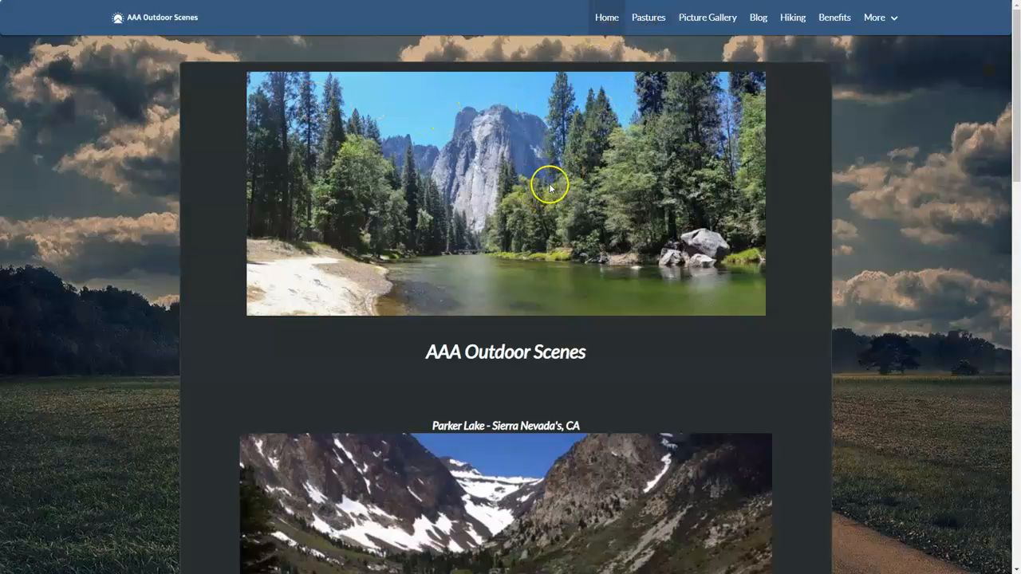
scroll(547, 230, down, 10)
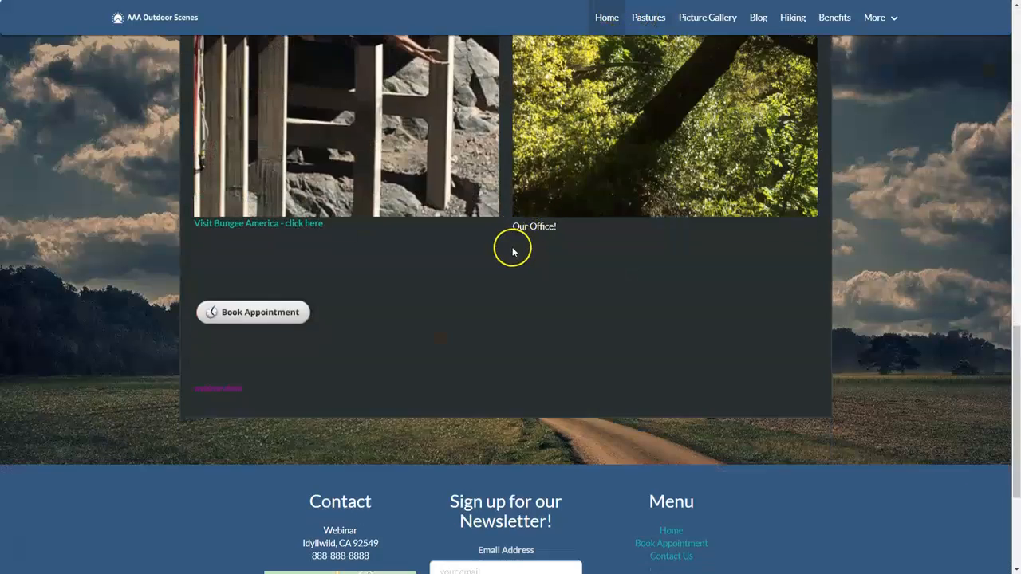
scroll(512, 252, down, 3)
scroll(461, 237, up, 2)
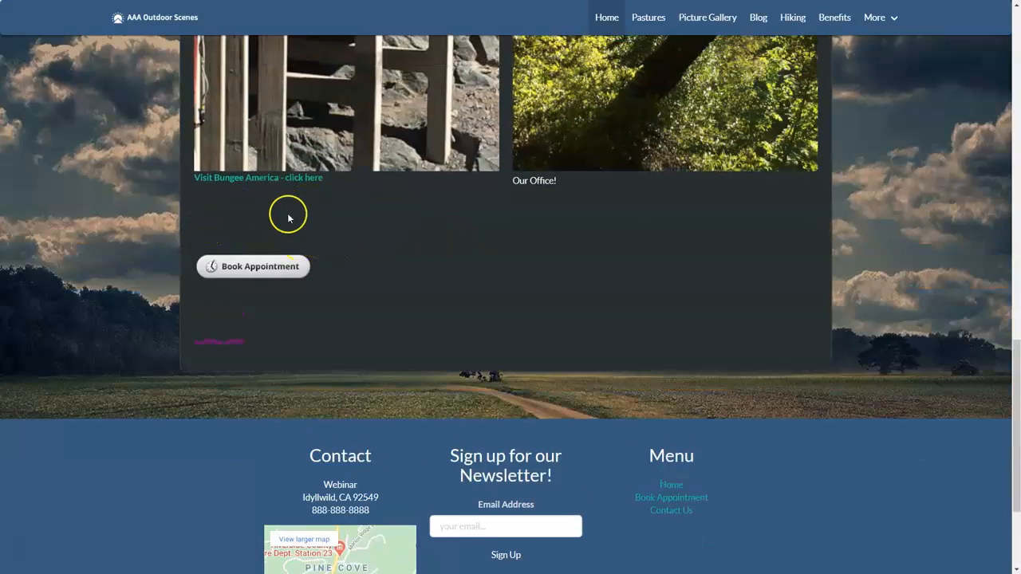
scroll(341, 216, up, 10)
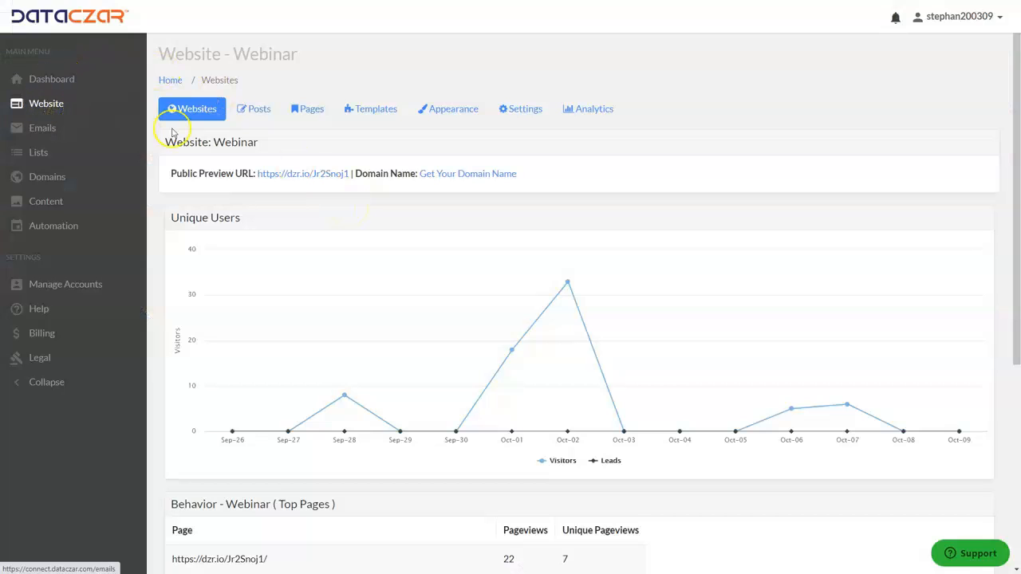
Edit the Home page from the Pages list and scroll to its AAA Outdoor Scenes photo content.
click(311, 110)
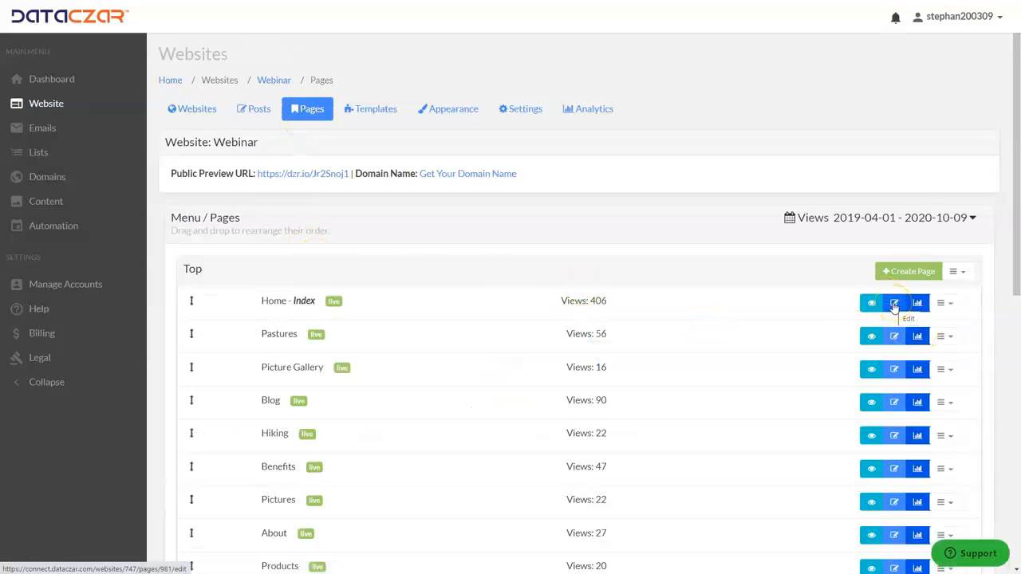
click(894, 304)
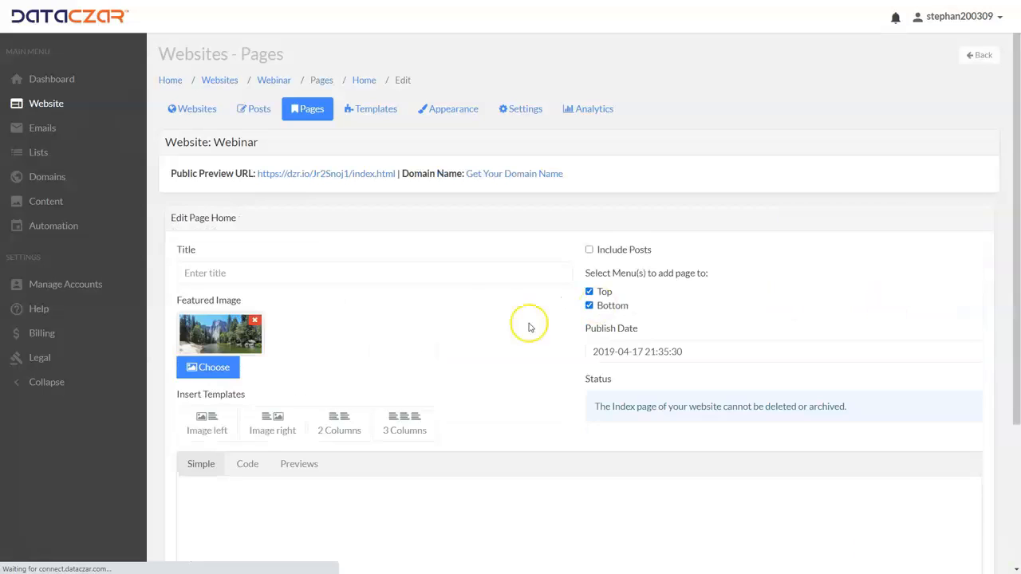
scroll(481, 303, down, 3)
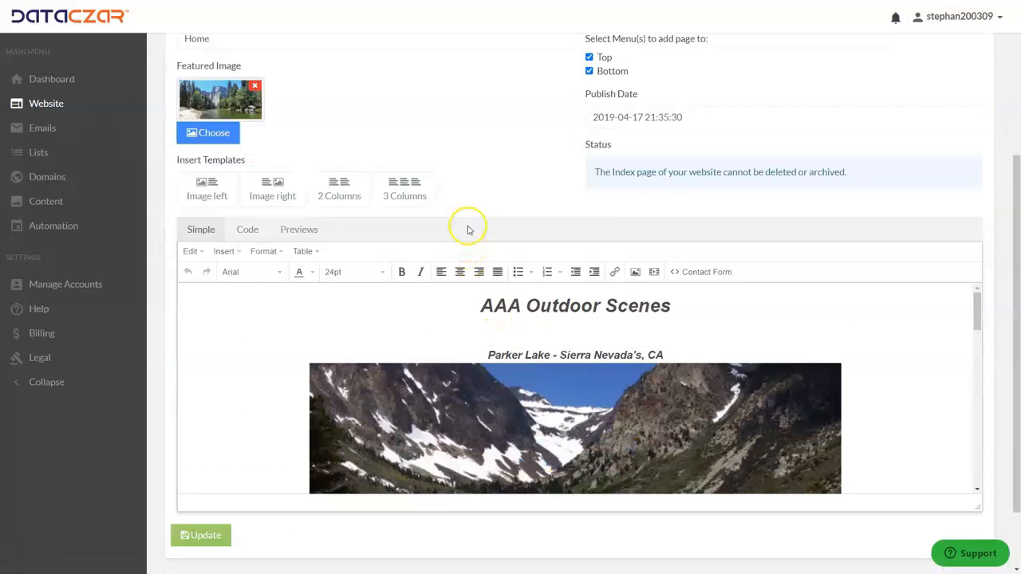
scroll(482, 147, down, 1)
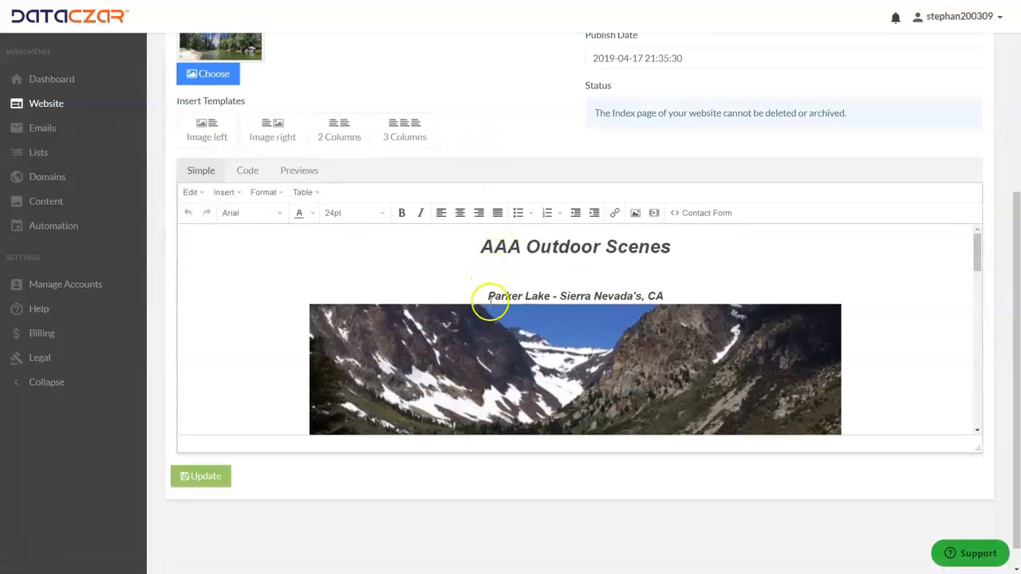
scroll(529, 114, down, 1)
scroll(496, 268, down, 1)
scroll(495, 268, up, 1)
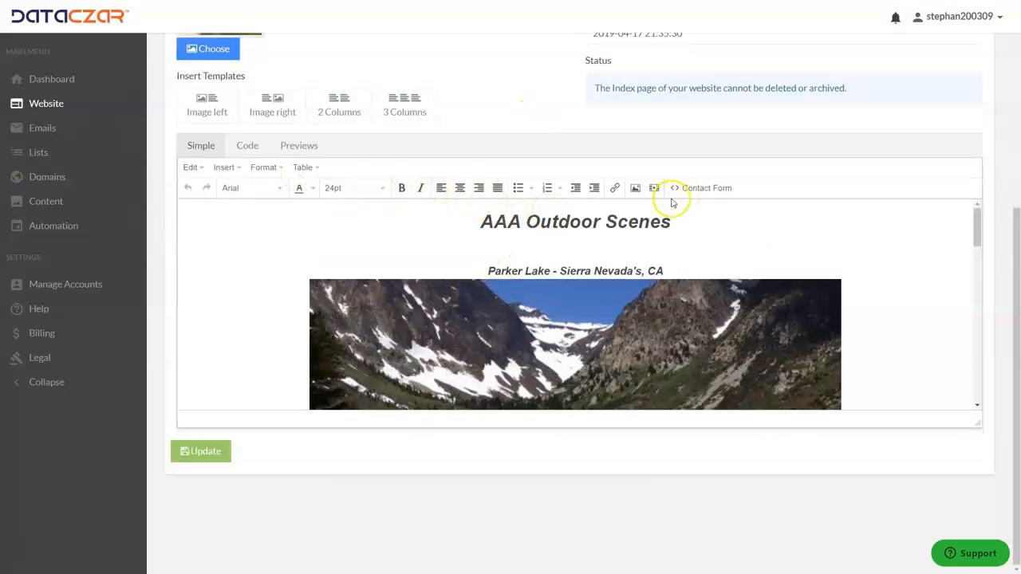
scroll(574, 292, down, 3)
scroll(575, 293, down, 10)
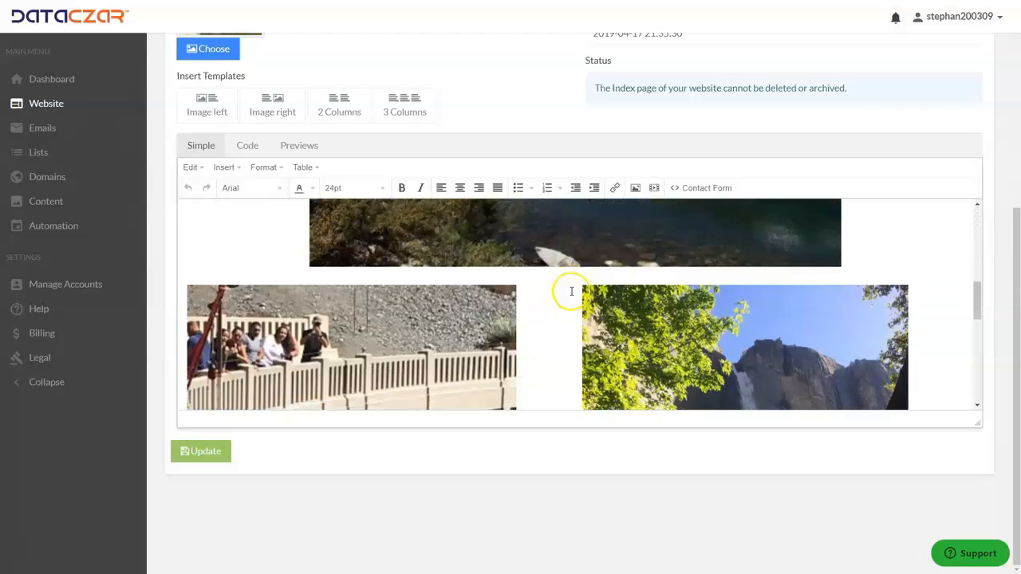
Insert two new lines below the 'Visit Bungee America' link for the click-to-call text.
click(195, 300)
key(Return)
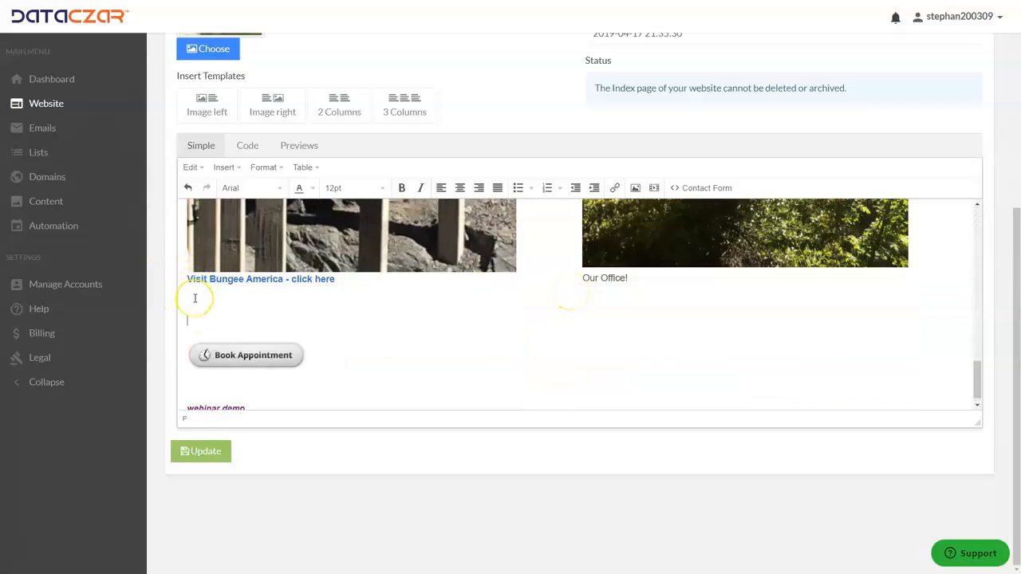
key(Return)
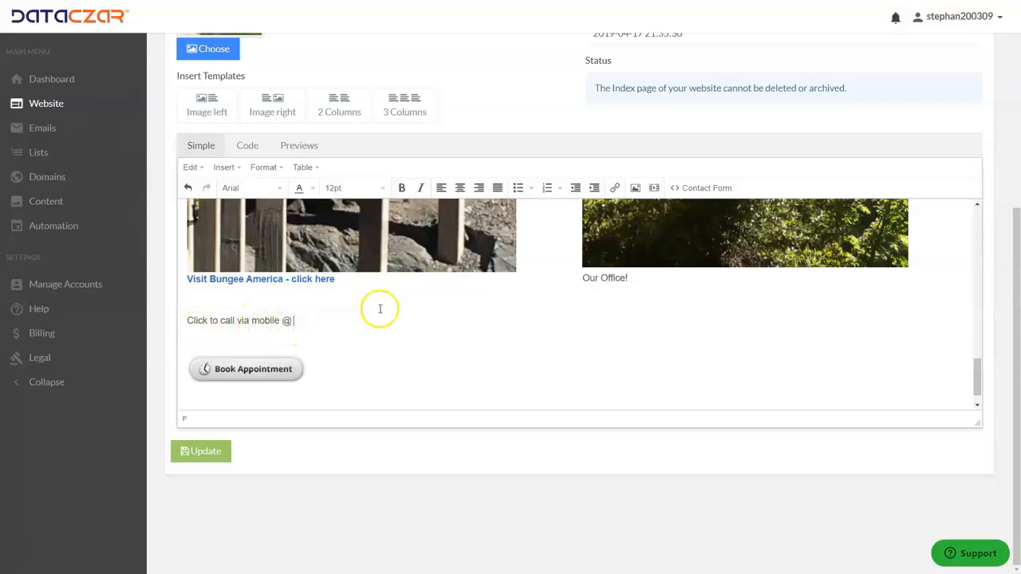
Insert a Tel: link with the business phone number after 'Click to call via mobile @'.
click(615, 188)
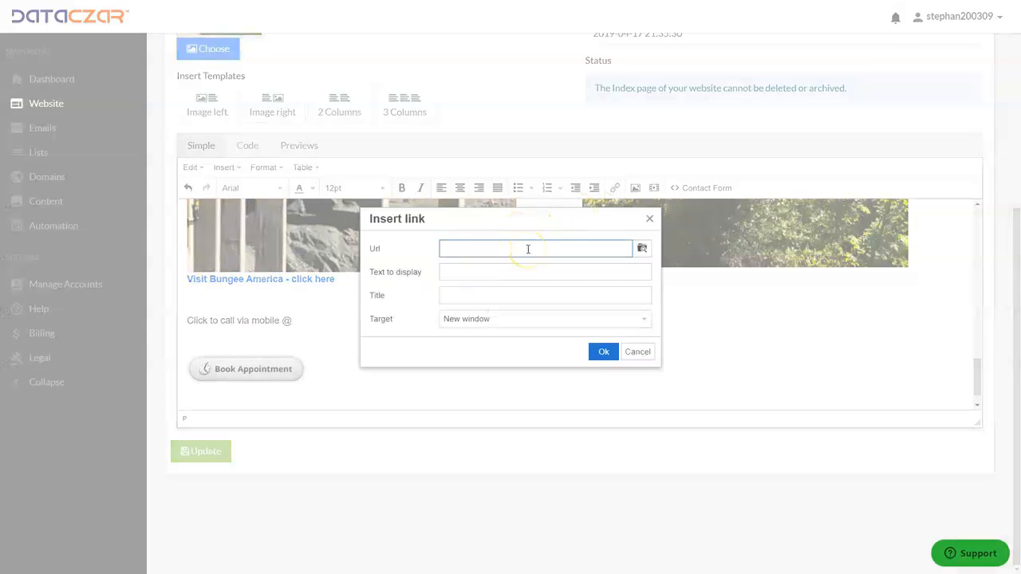
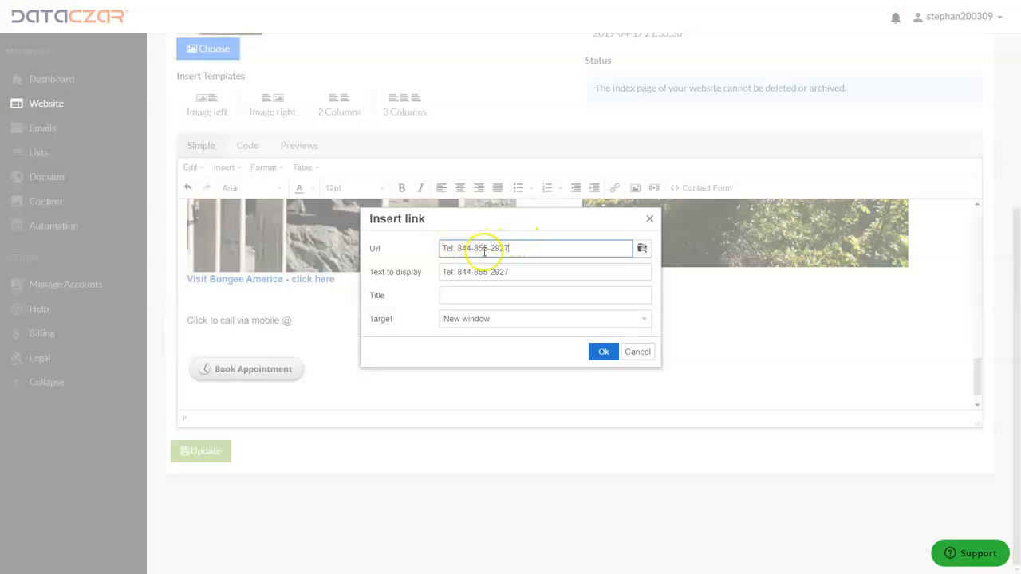
click(604, 353)
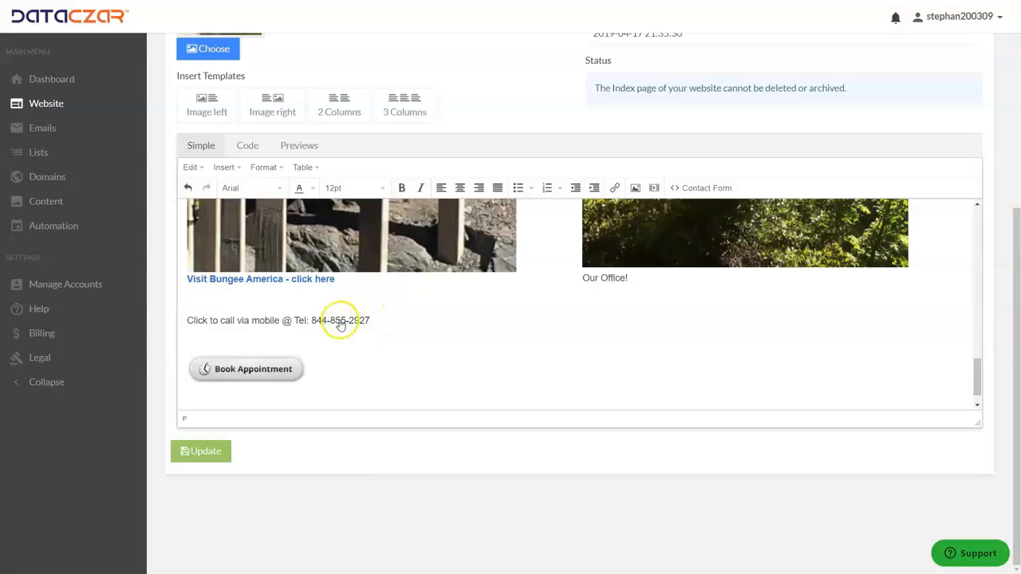
Set the phone link's Target to None so it opens in the same window, then Update the page.
double_click(340, 322)
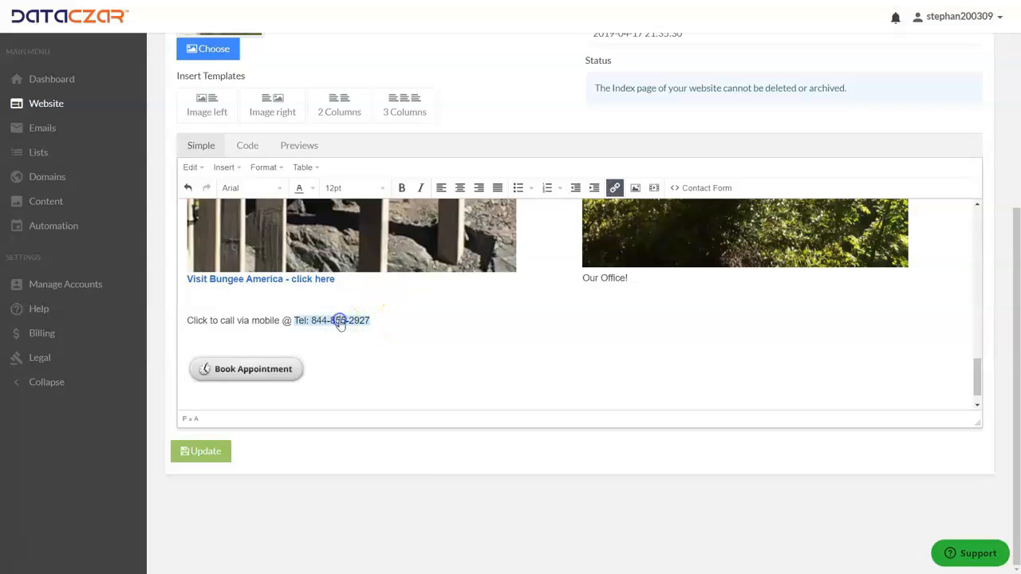
click(615, 188)
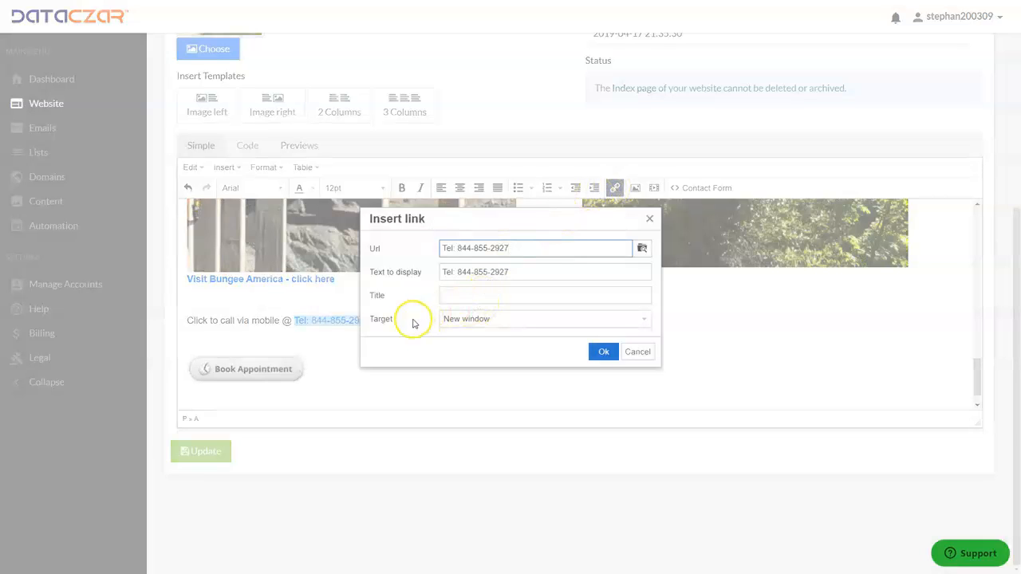
click(486, 320)
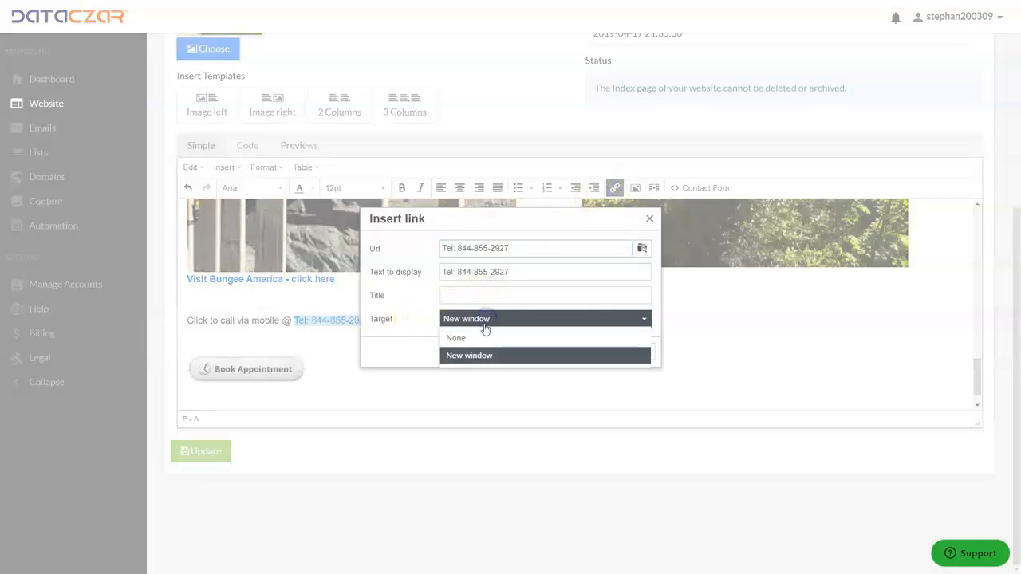
click(467, 339)
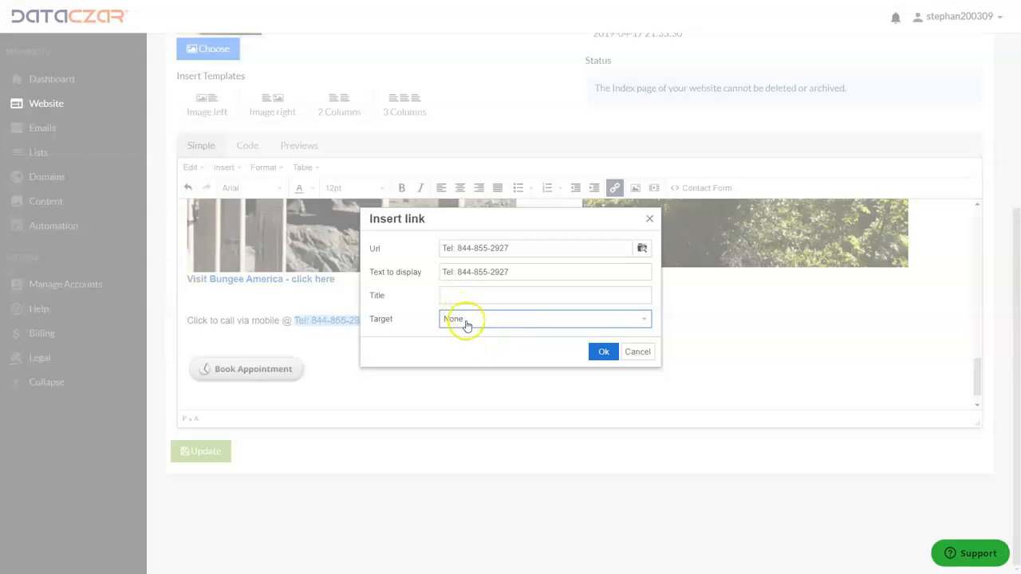
click(603, 353)
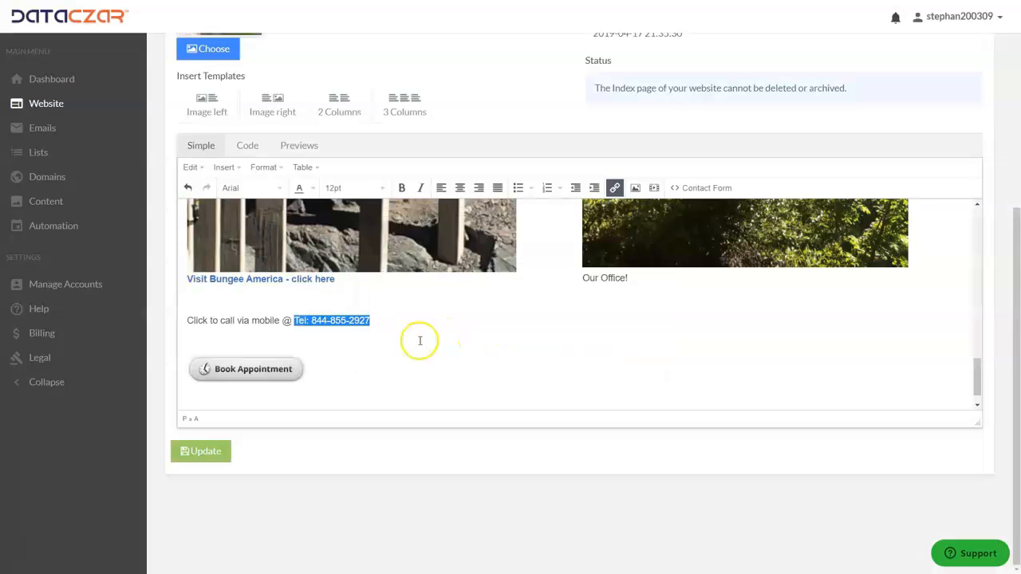
click(417, 340)
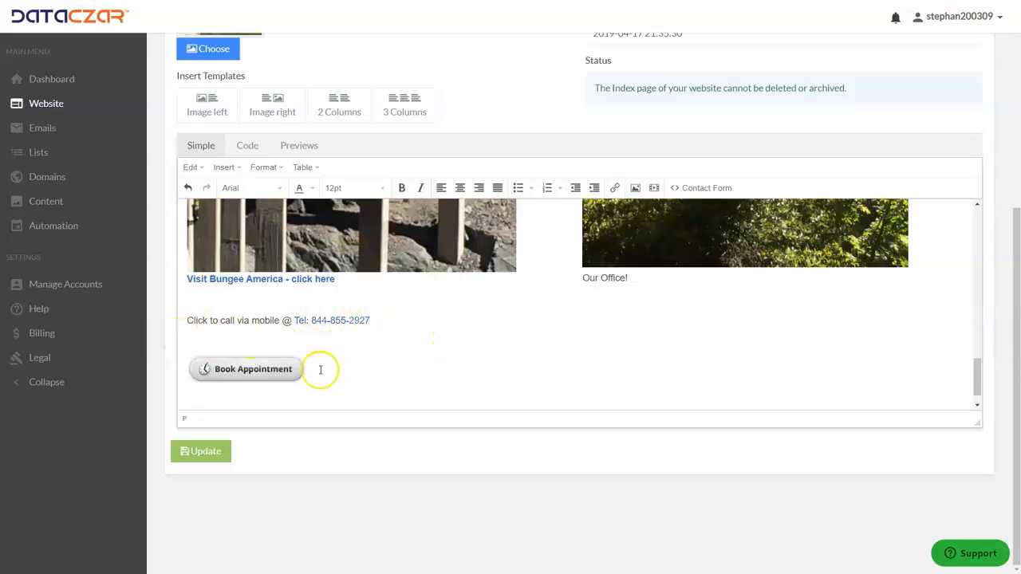
click(206, 453)
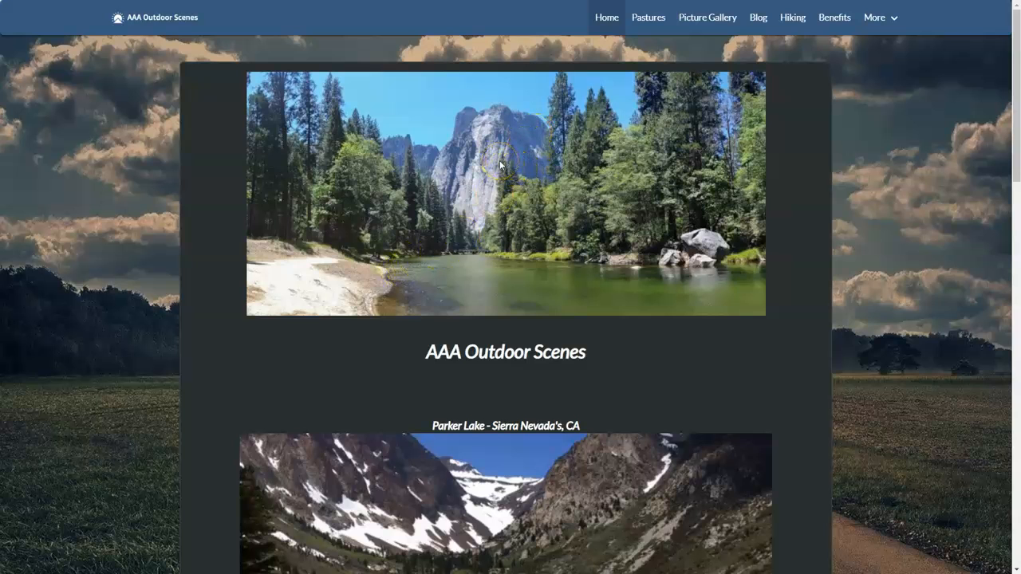
Refresh the live home page, test the 'Click to call via mobile' Tel: link, and return to the editor.
key(F5)
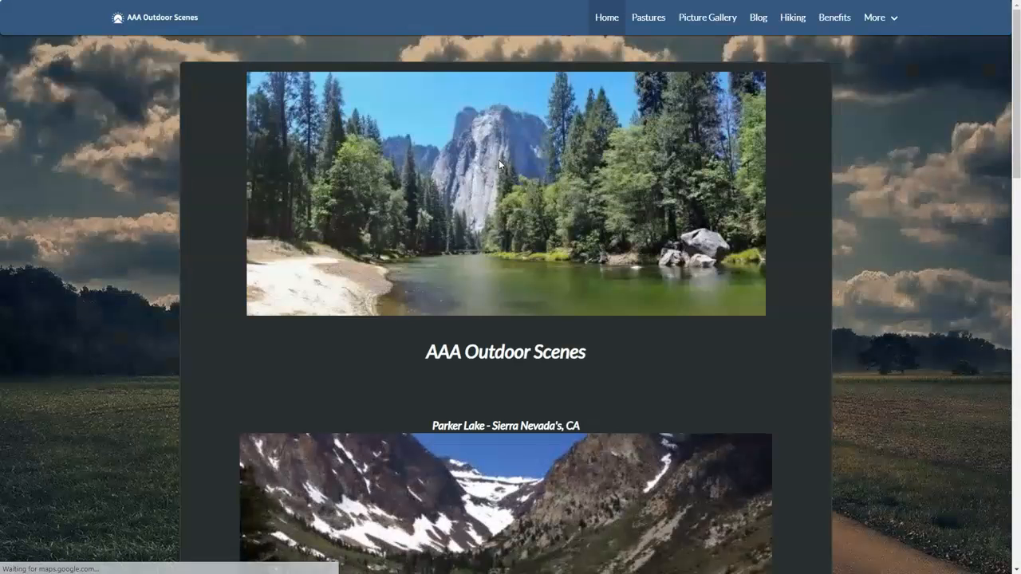
scroll(487, 176, down, 10)
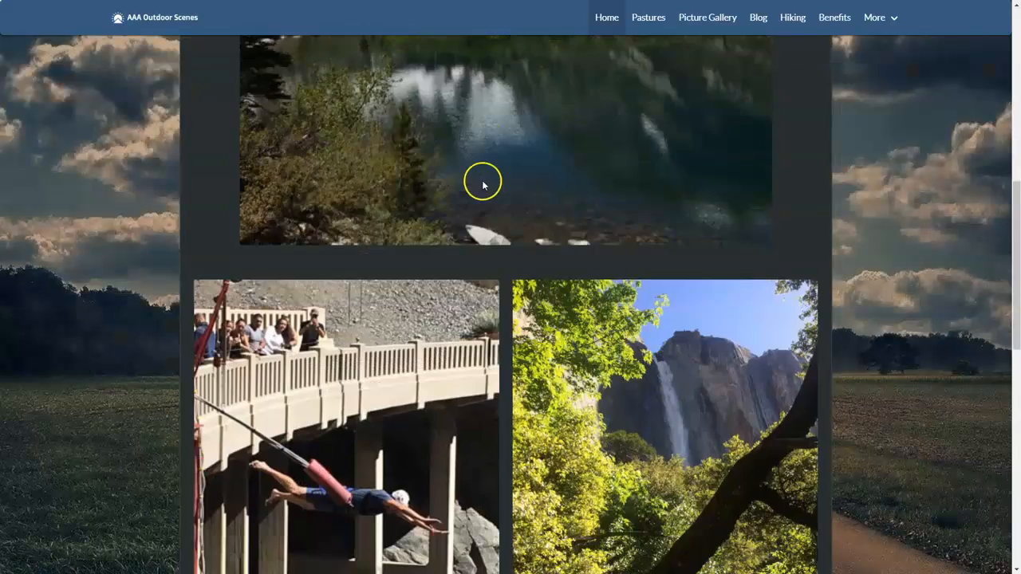
scroll(481, 185, down, 1)
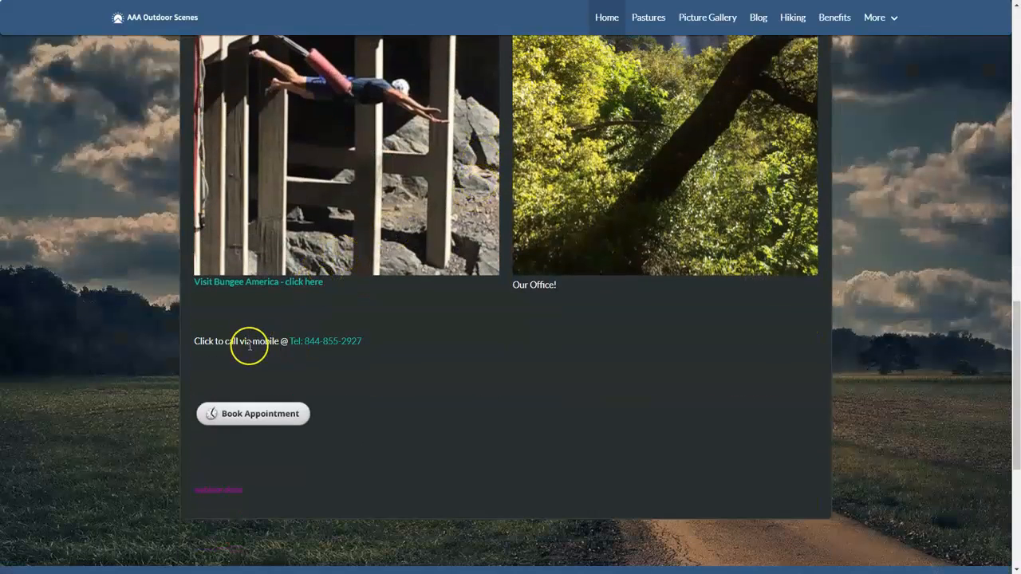
click(338, 335)
scroll(339, 332, up, 15)
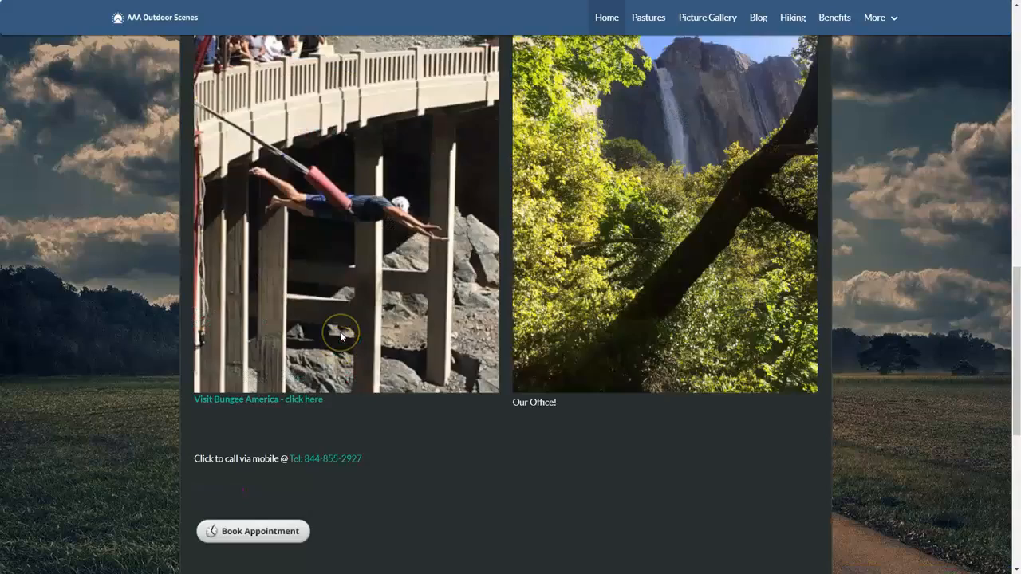
scroll(340, 336, up, 2)
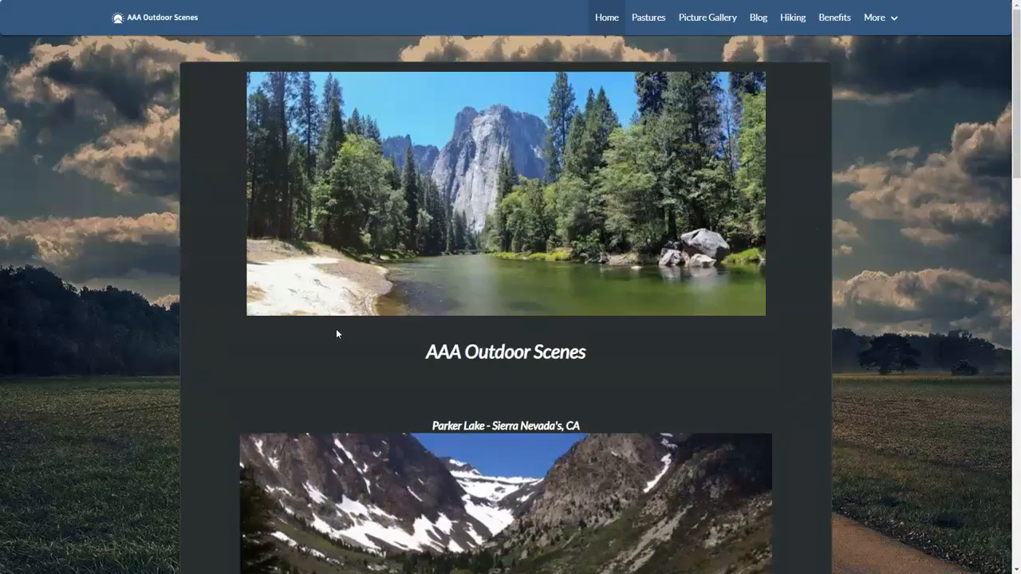
key(ctrl+Tab)
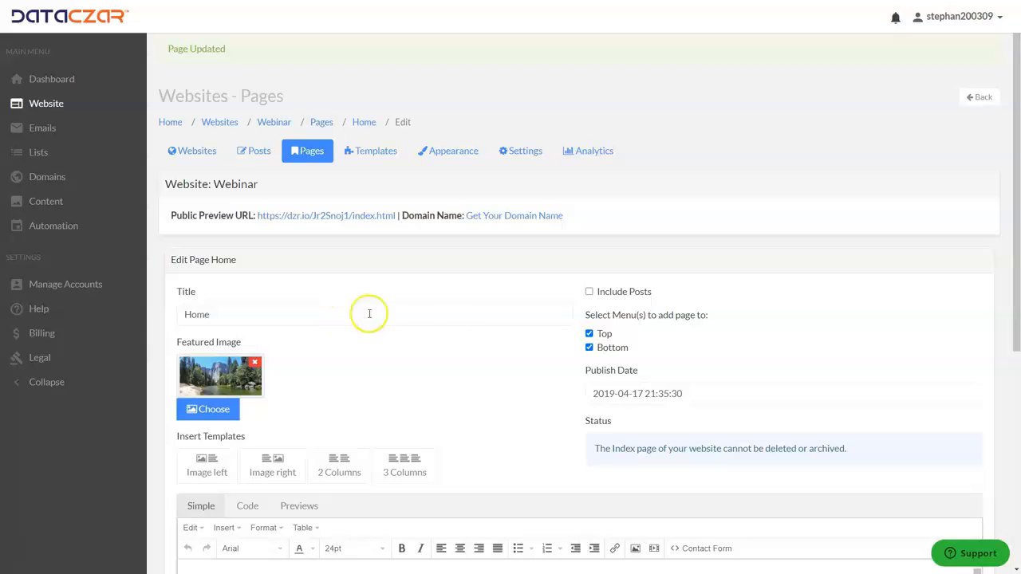
scroll(434, 196, down, 3)
scroll(434, 196, down, 2)
scroll(555, 277, down, 5)
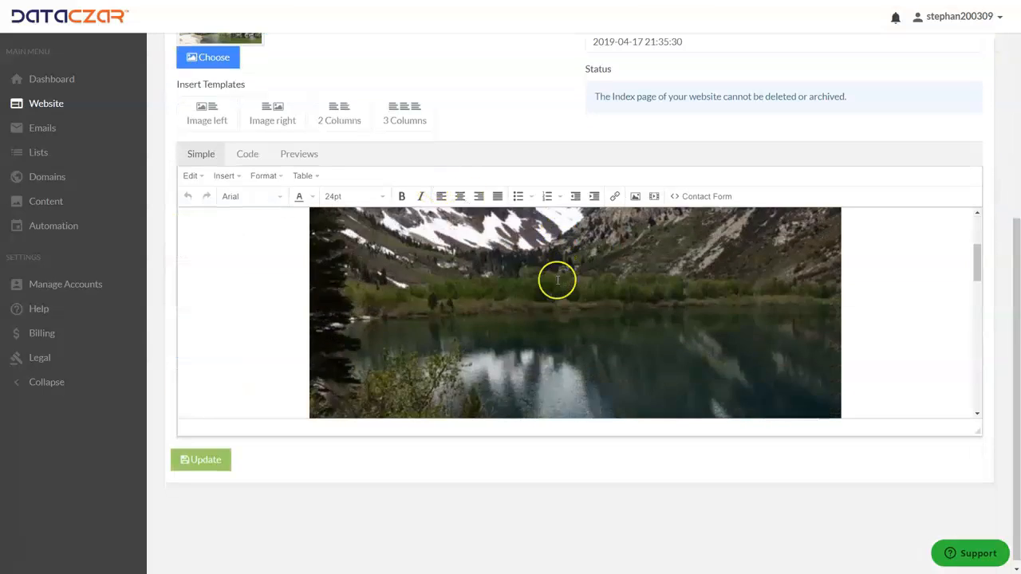
scroll(554, 279, up, 5)
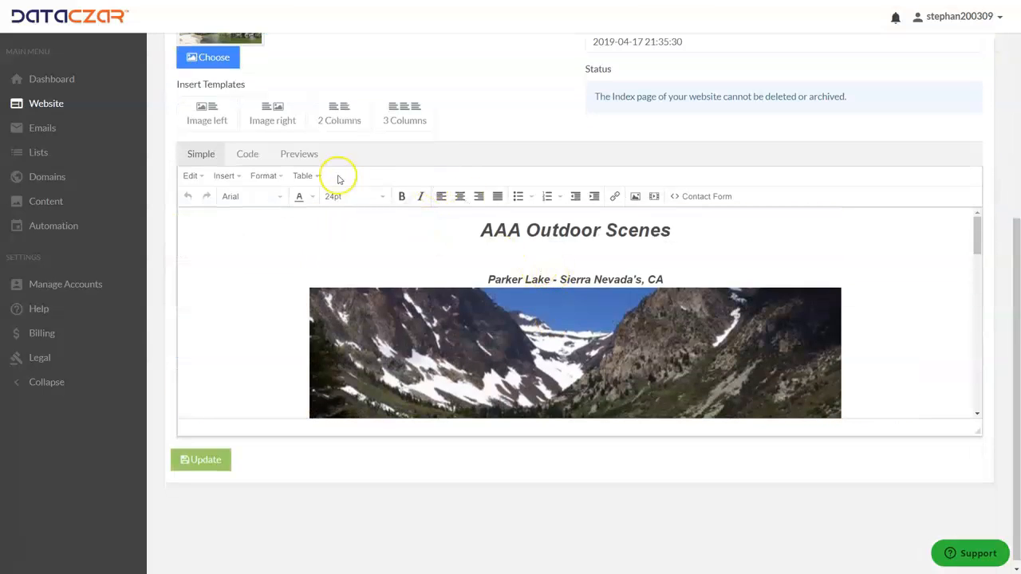
scroll(763, 257, up, 2)
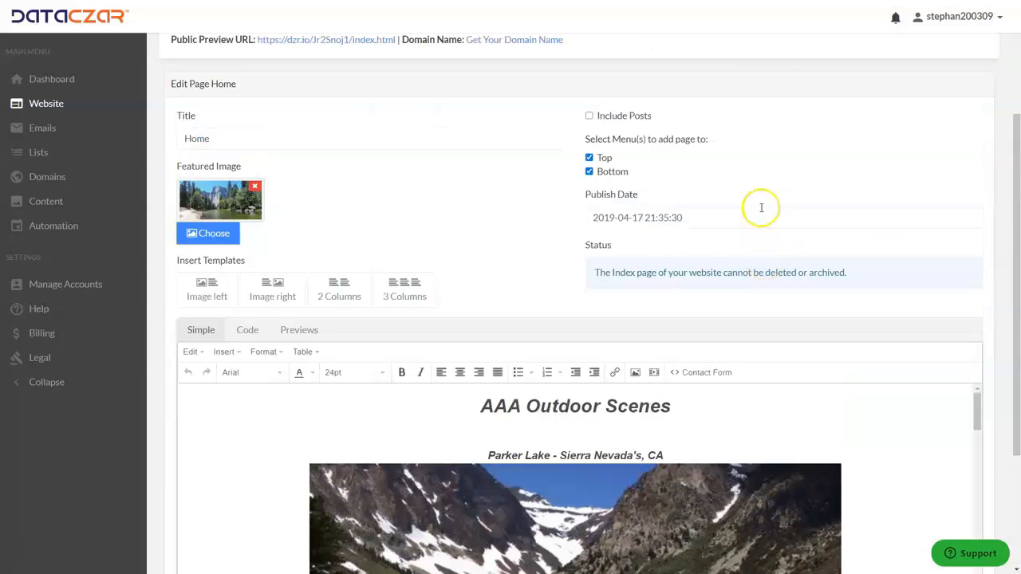
scroll(761, 208, down, 1)
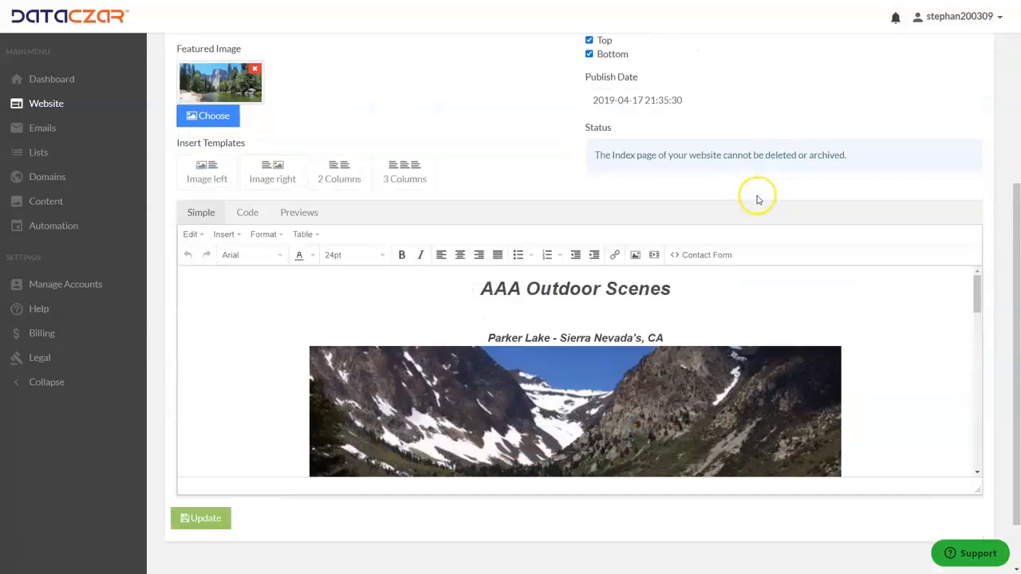
click(309, 213)
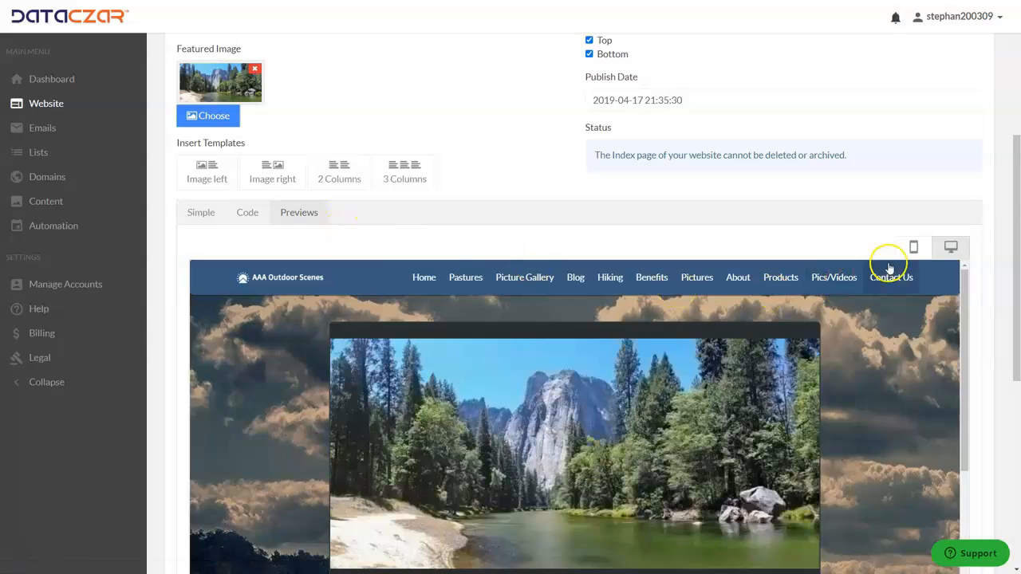
click(913, 249)
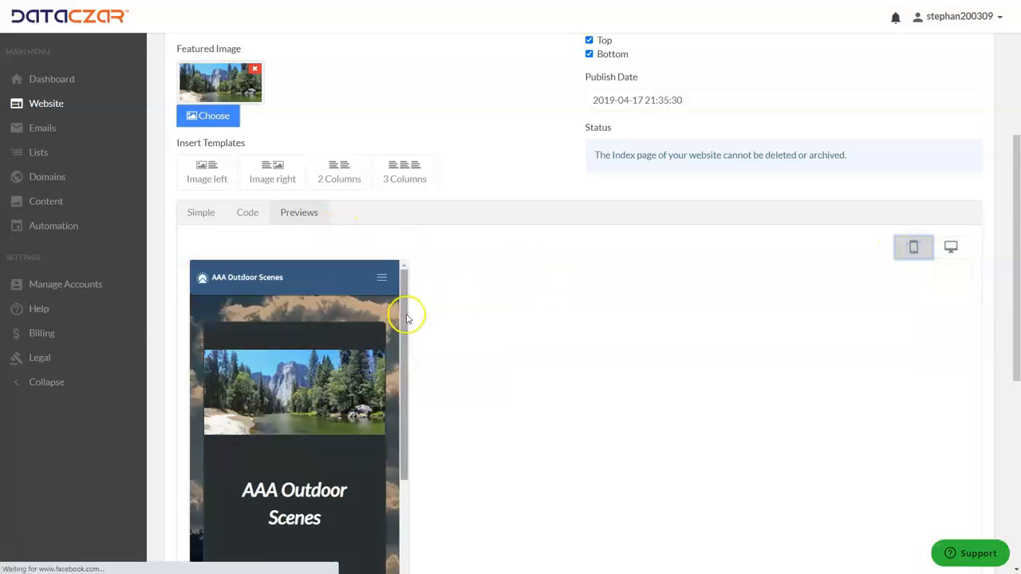
scroll(327, 375, down, 2)
scroll(328, 381, down, 5)
scroll(329, 383, up, 2)
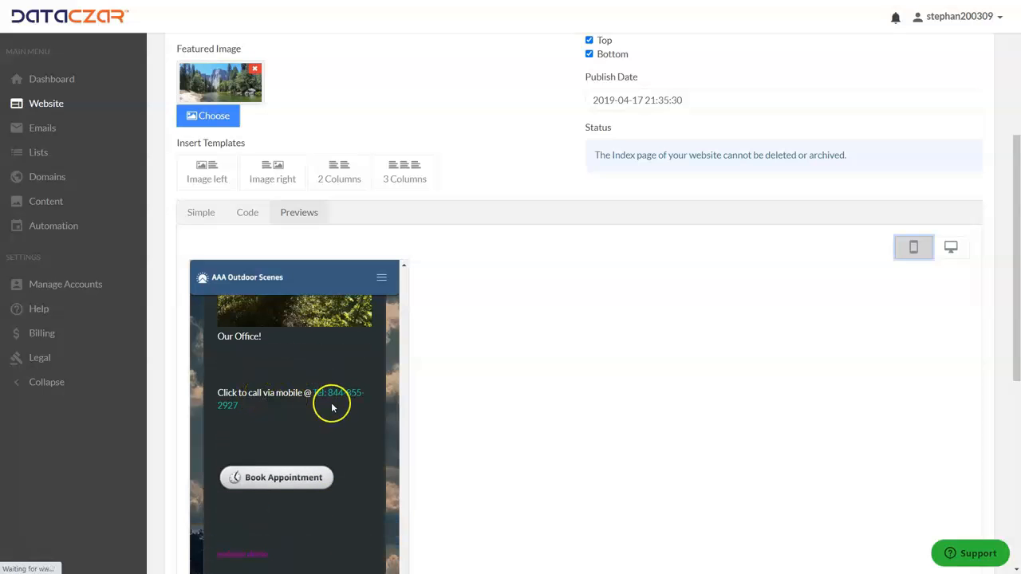
scroll(329, 403, up, 5)
scroll(329, 405, up, 3)
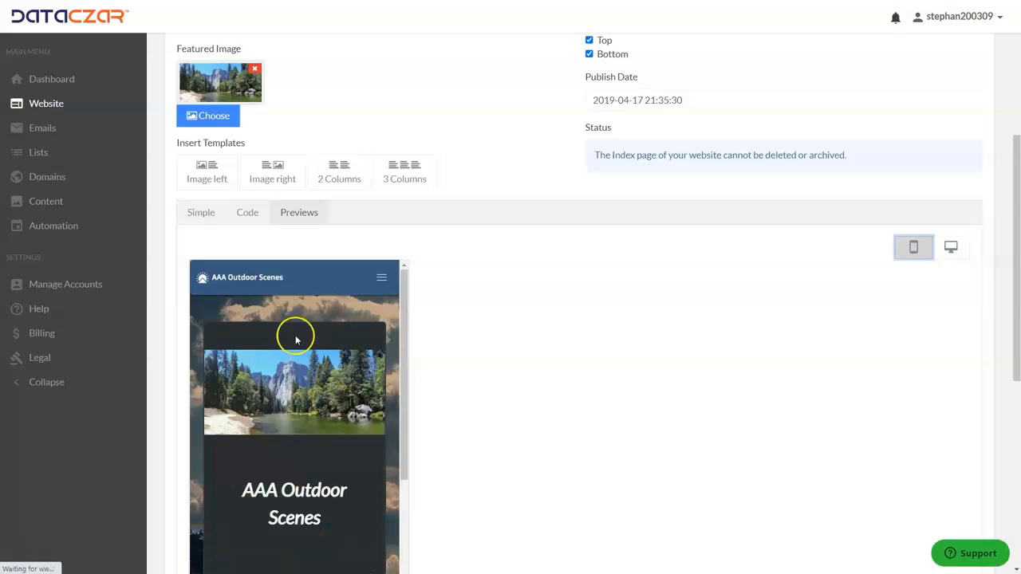
click(201, 213)
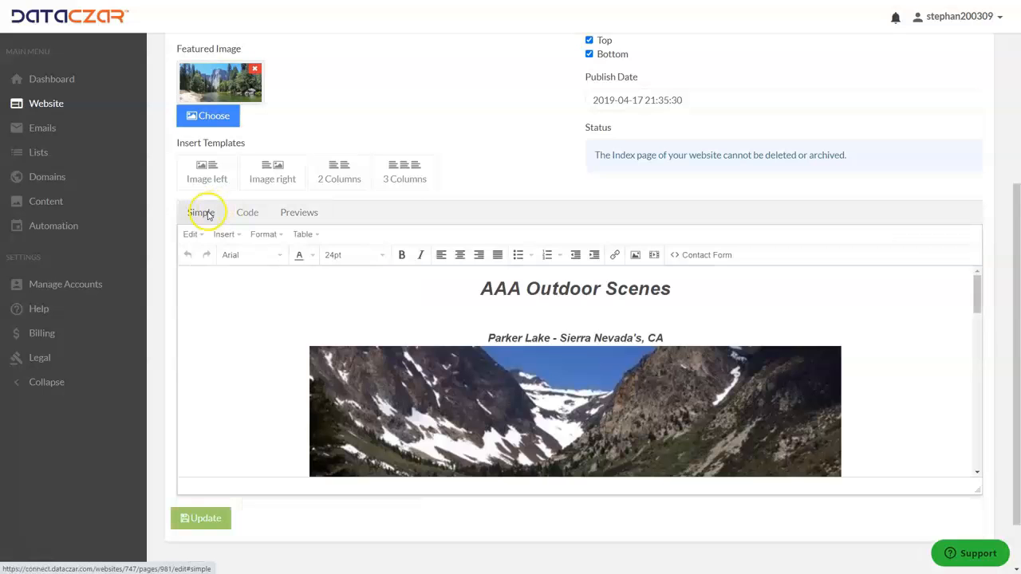
From the Dashboard, browse Help's Featured Tutorial Videos, then return to the main Education help page.
click(49, 83)
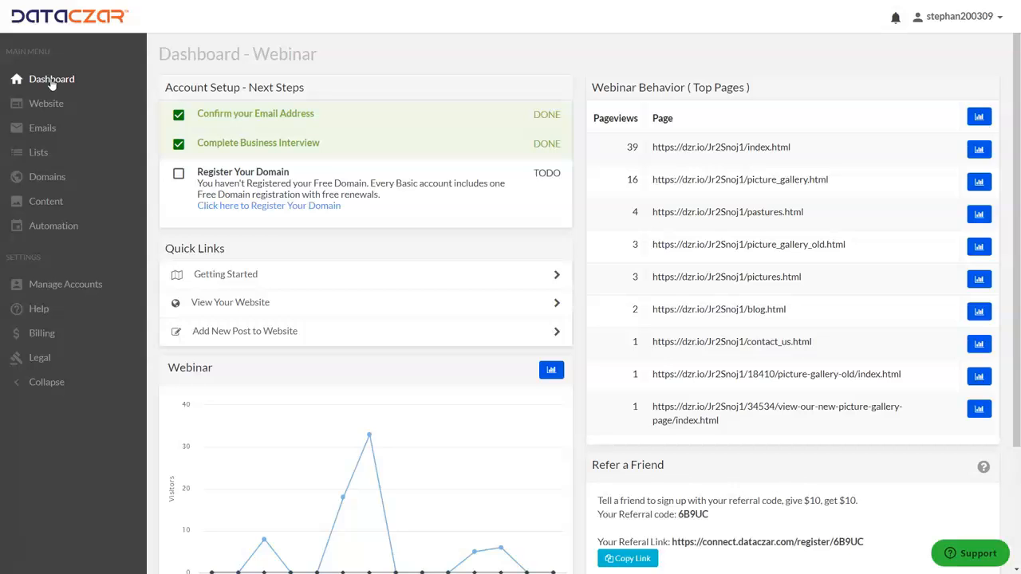
click(40, 311)
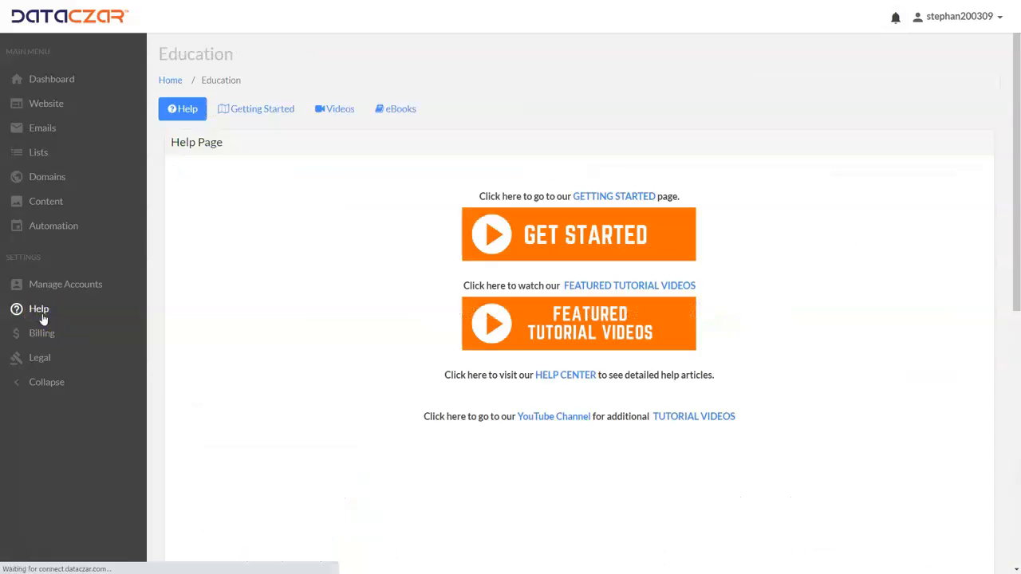
click(570, 330)
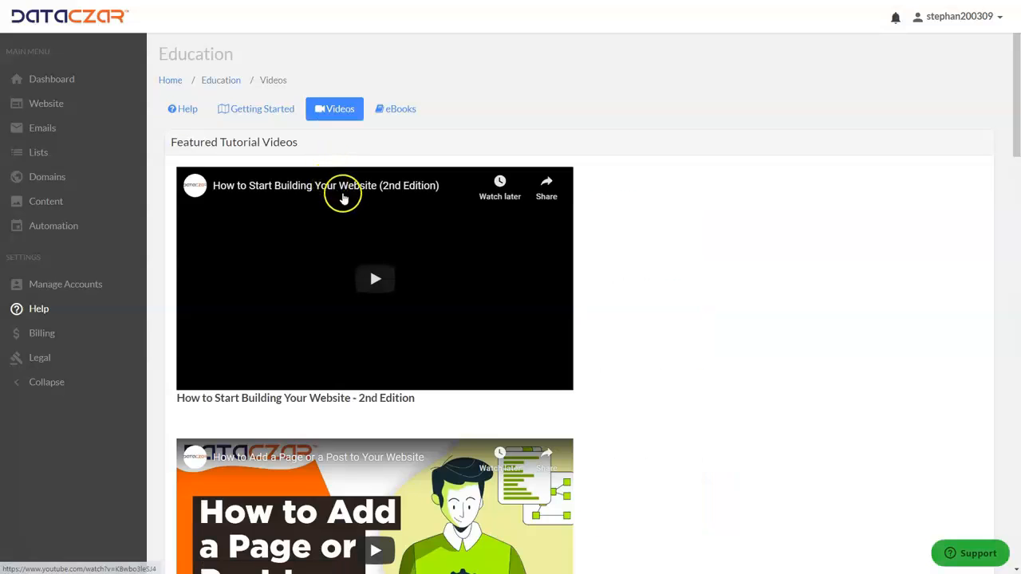
scroll(363, 311, down, 7)
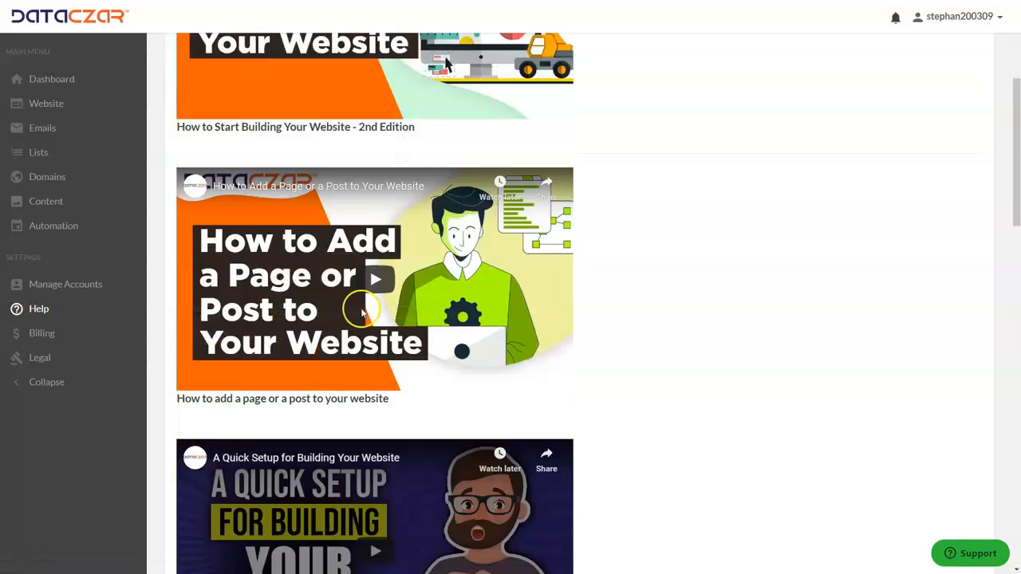
scroll(363, 315, up, 7)
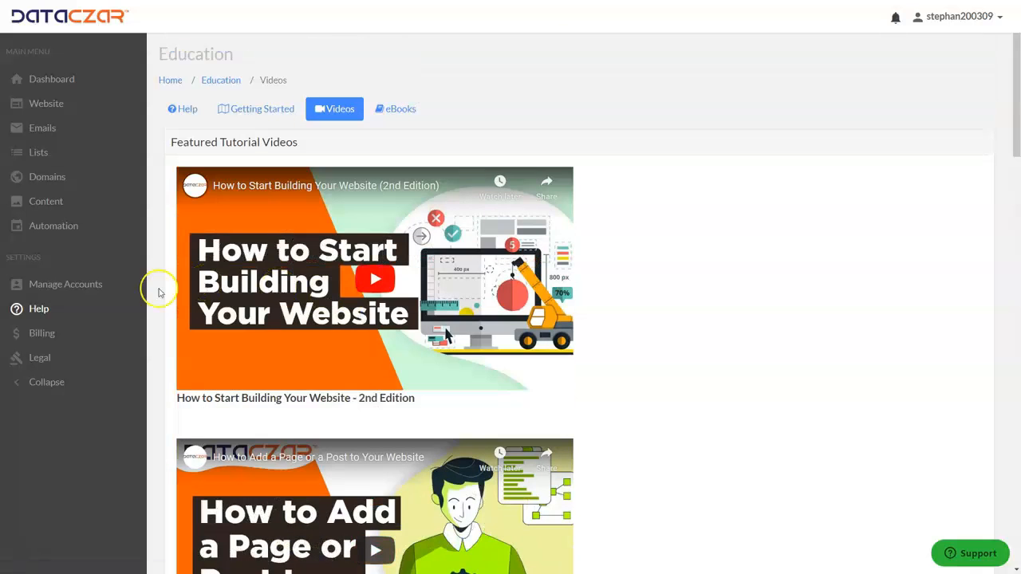
click(41, 310)
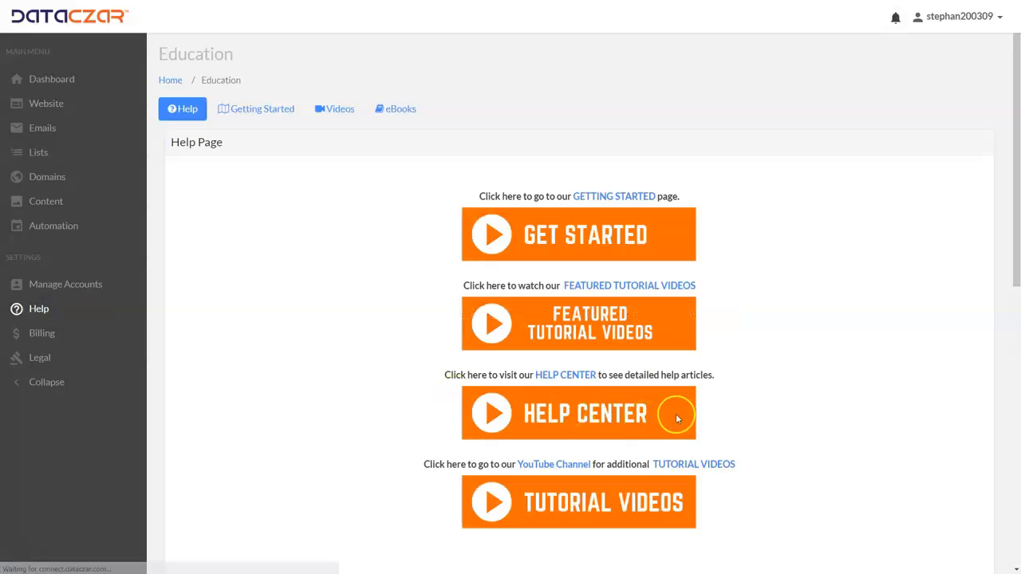
Open the Dataczar Corp YouTube tutorial videos, exit full screen, and return to the Webinar dashboard.
click(609, 513)
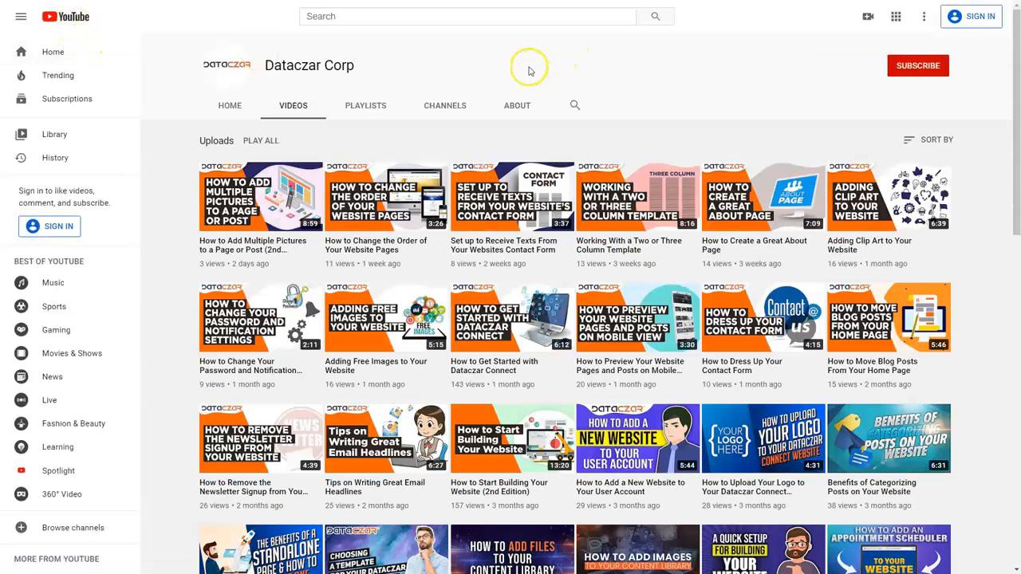
key(F11)
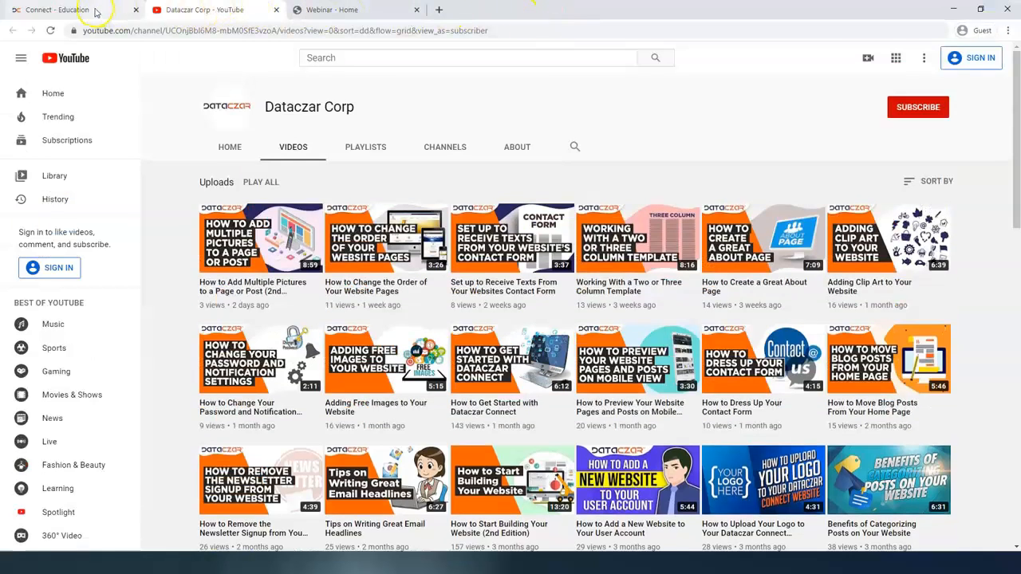
click(63, 10)
click(64, 124)
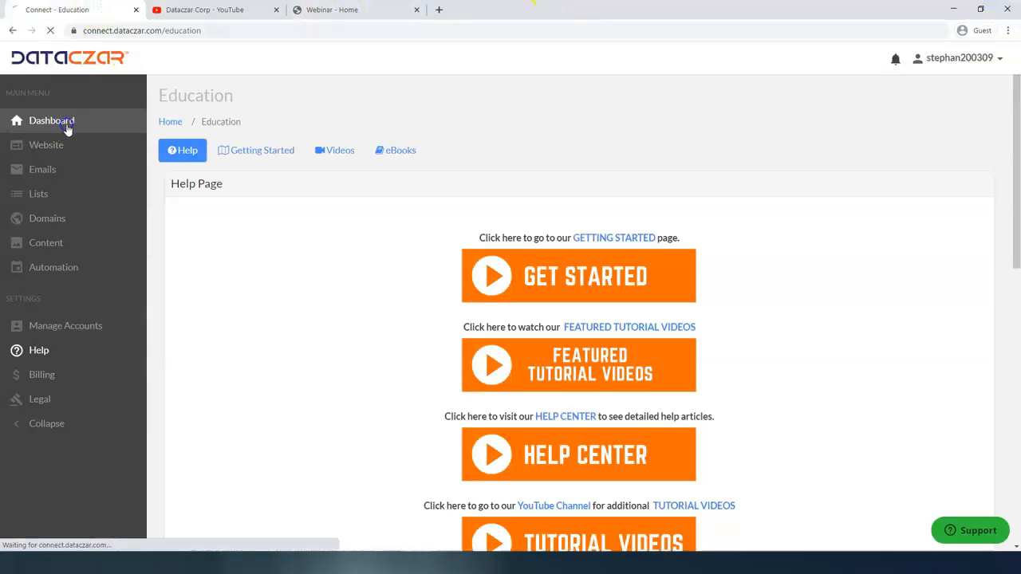